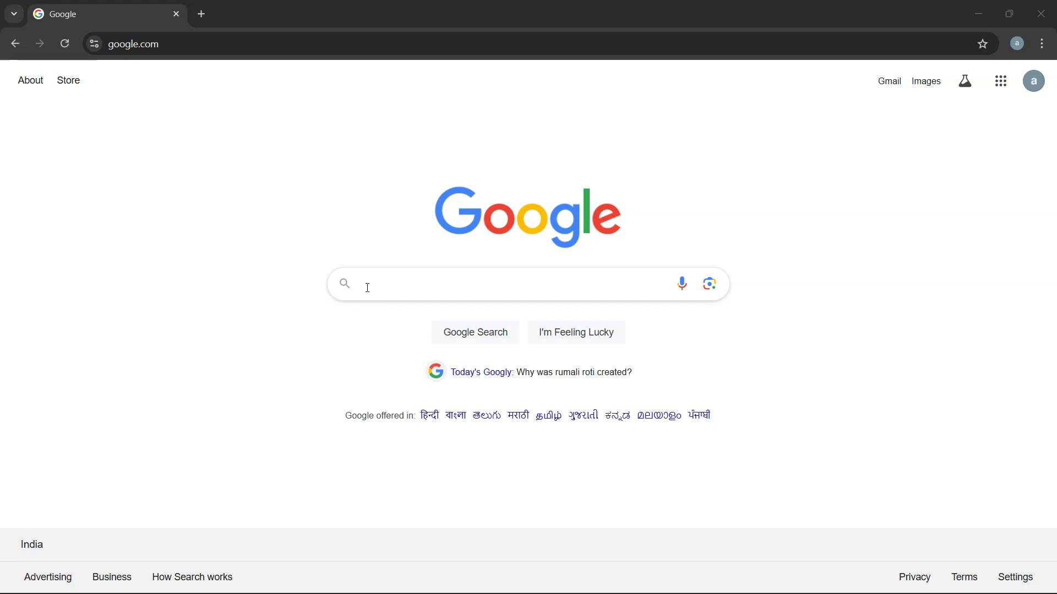
# Search Google for 'SysTools Yahoo Backup' and open the top result's product page in a new tab.
pyautogui.write('SysTools ')
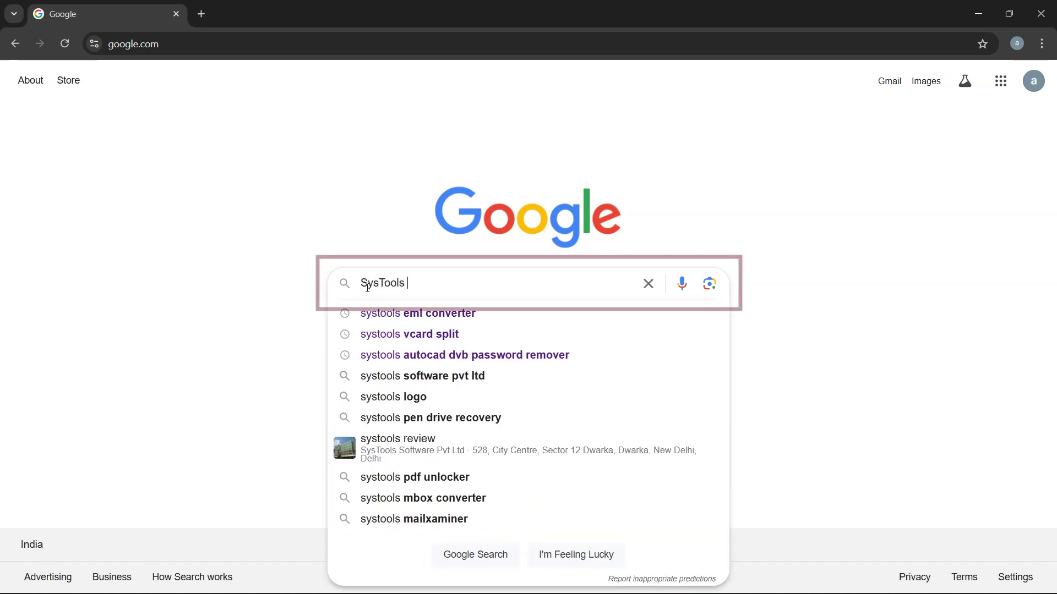
pyautogui.write('Yahoo Backup')
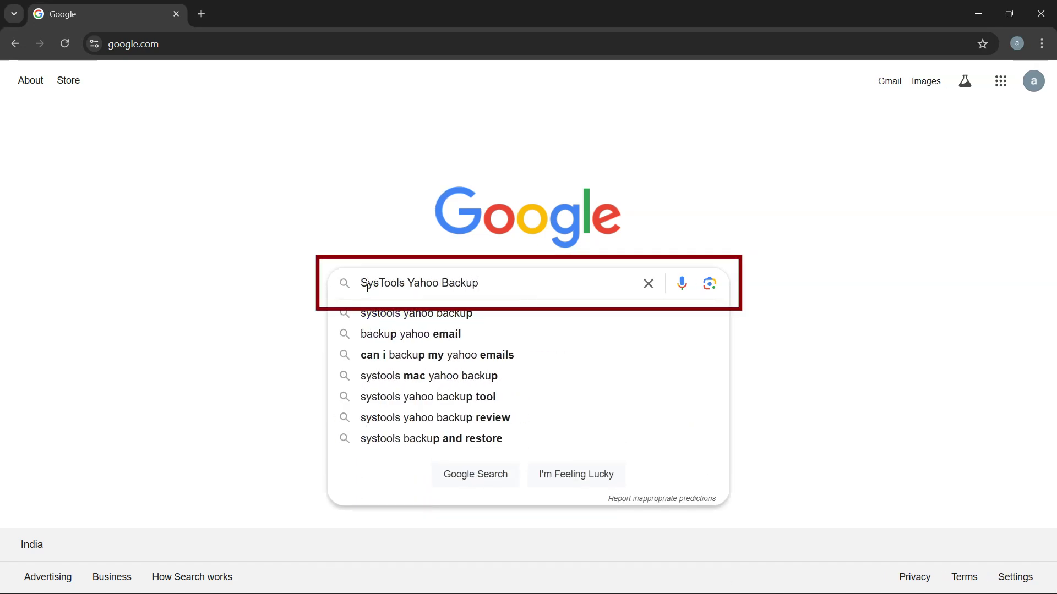
pyautogui.press('Return')
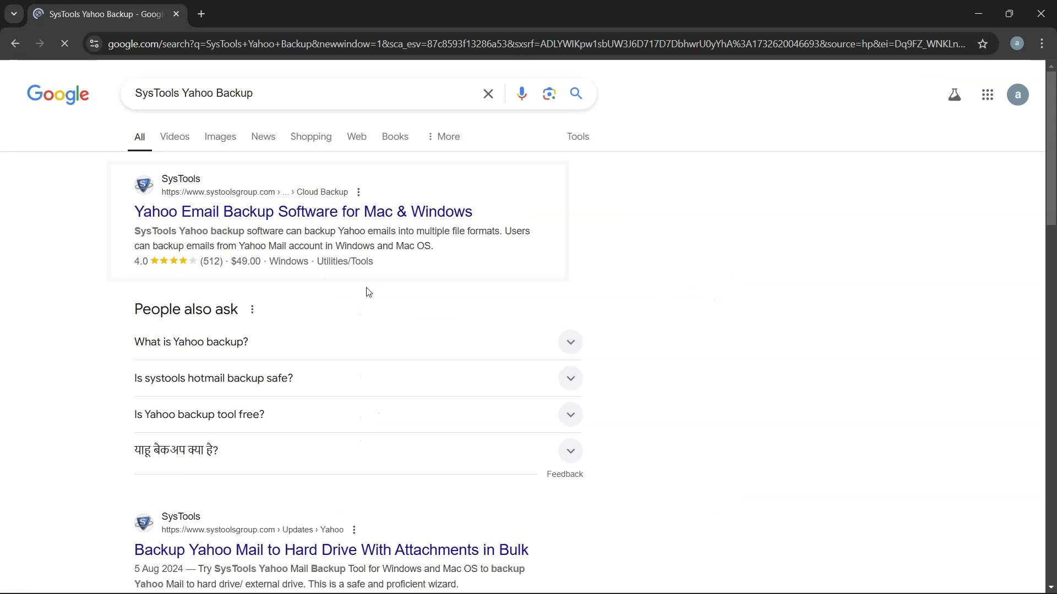
pyautogui.middleClick(214, 209)
pyautogui.click(259, 14)
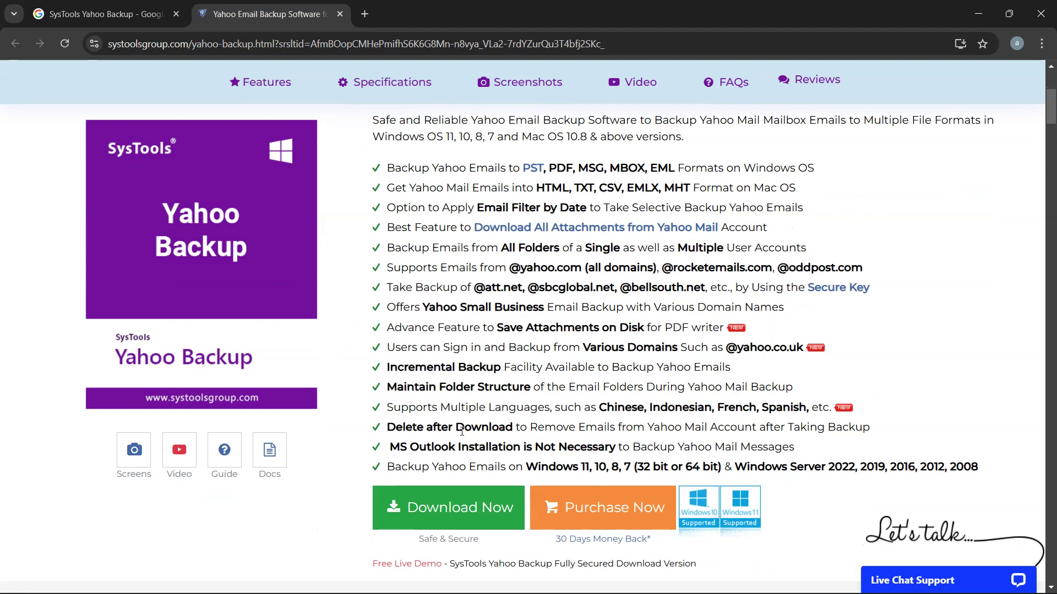
# Download the tool and log in with the account's e-mail and app password, with Remember Credentials ticked.
pyautogui.click(460, 521)
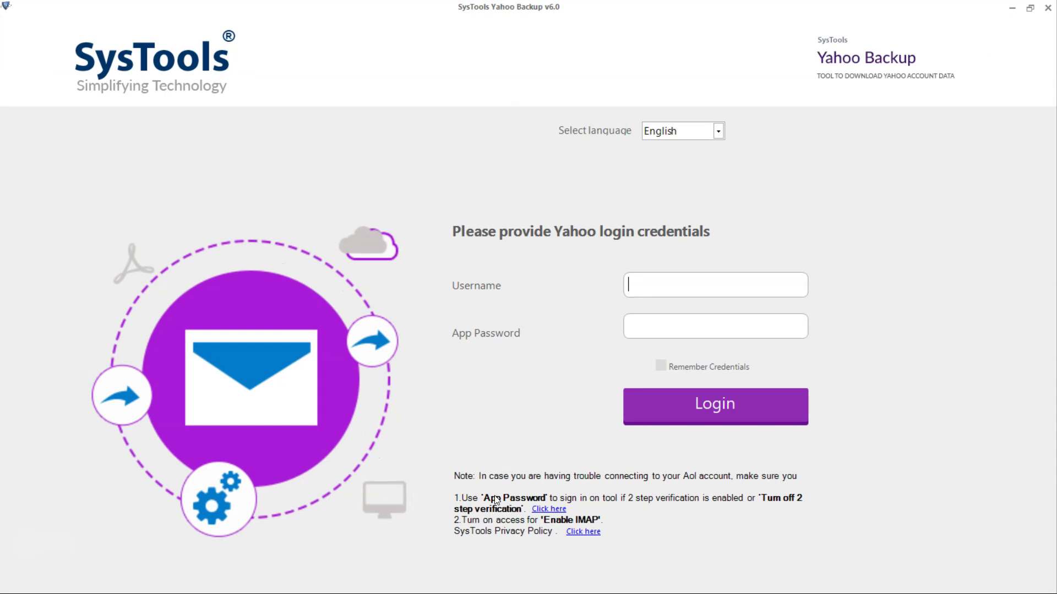
pyautogui.click(646, 285)
pyautogui.hotkey('ctrl', 'v')
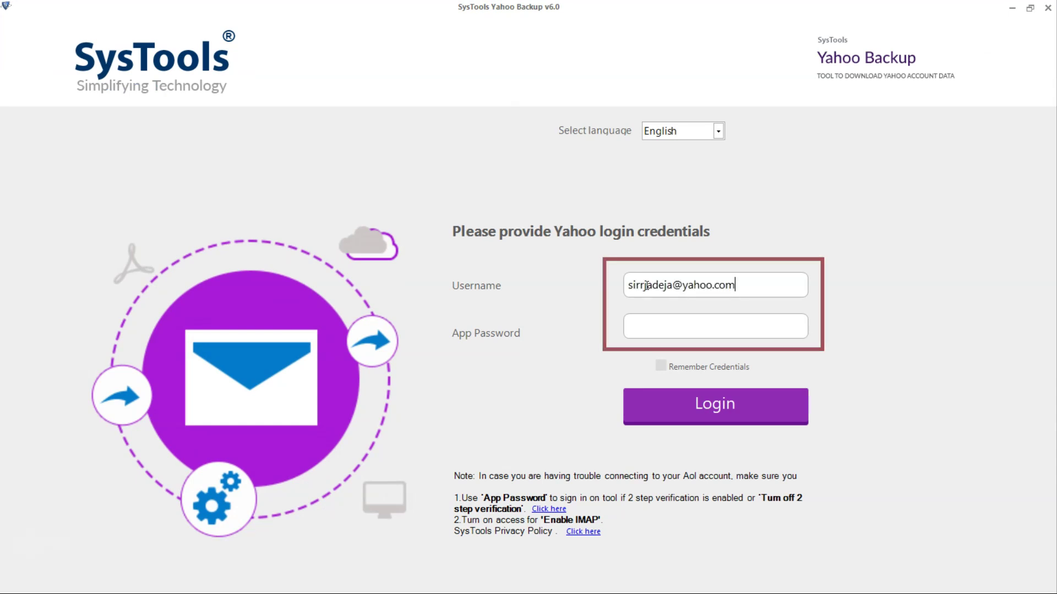
pyautogui.click(649, 328)
pyautogui.hotkey('ctrl', 'v')
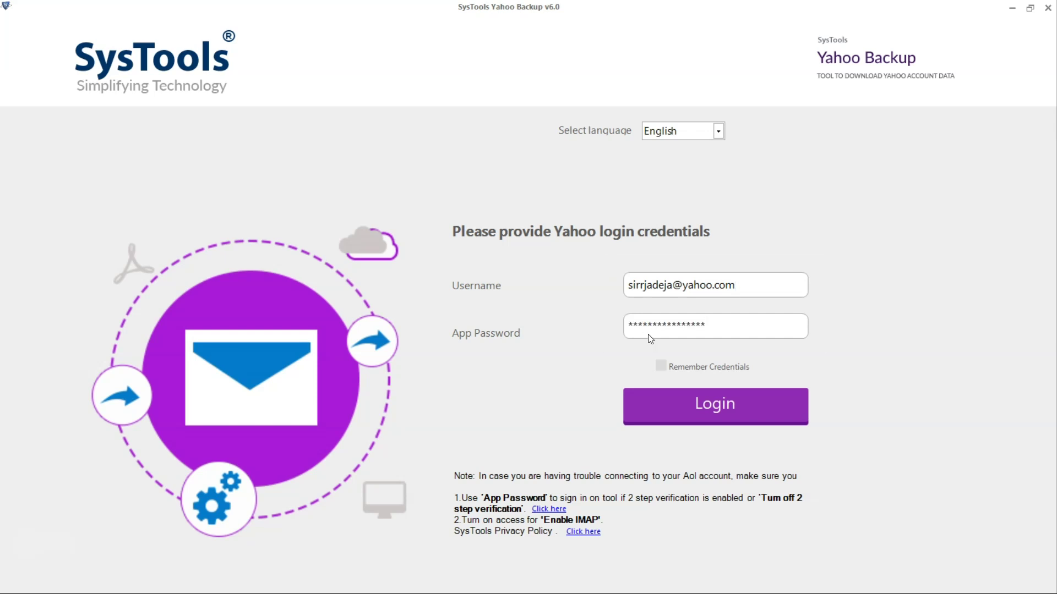
pyautogui.click(660, 366)
pyautogui.click(666, 403)
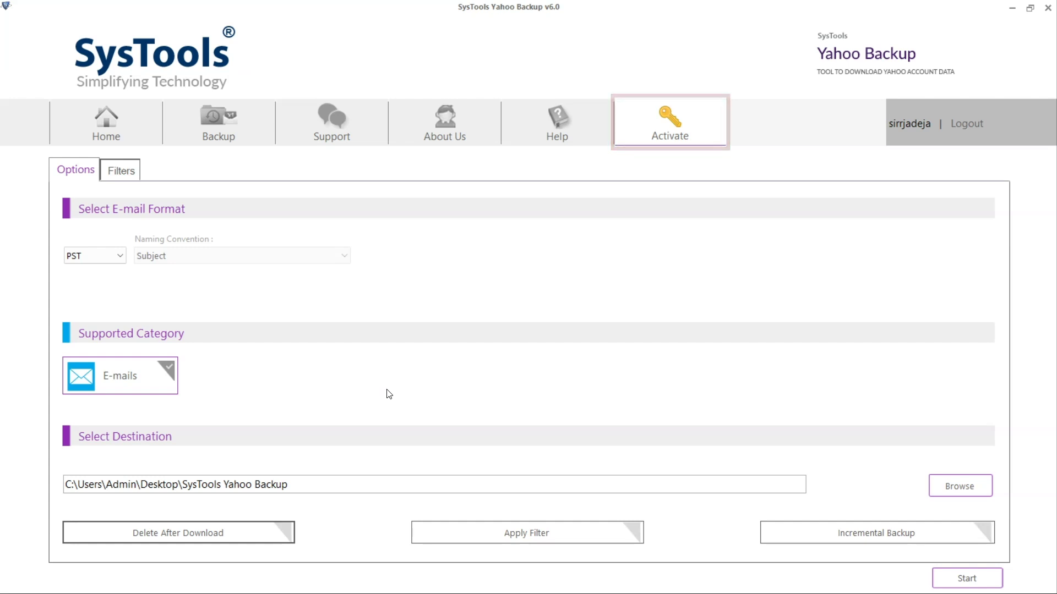
# Keep PST as the output format and set the backup destination to C:\Users\Admin\Desktop.
pyautogui.click(107, 257)
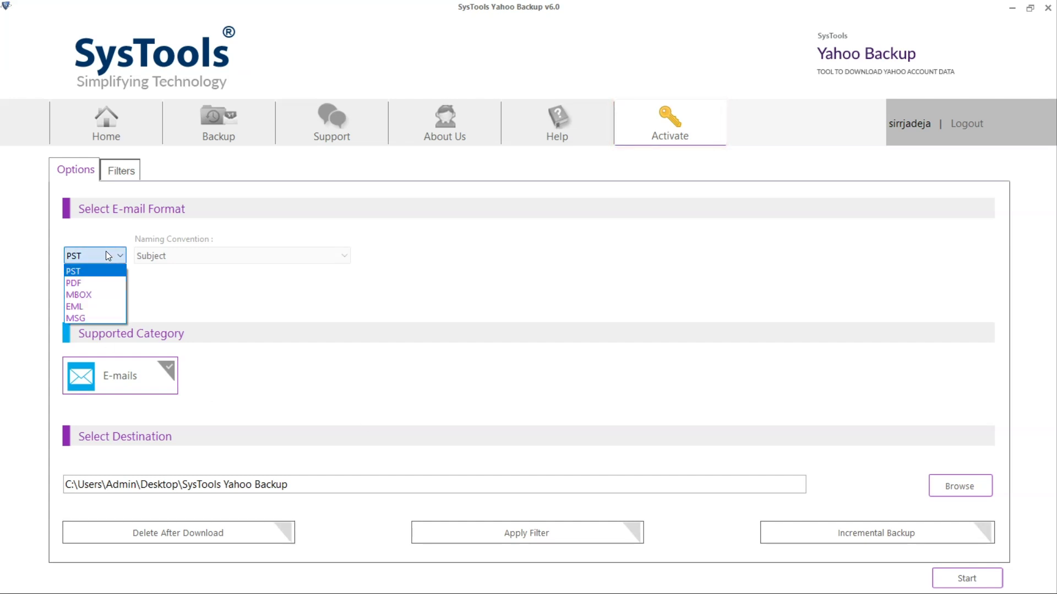
pyautogui.click(91, 274)
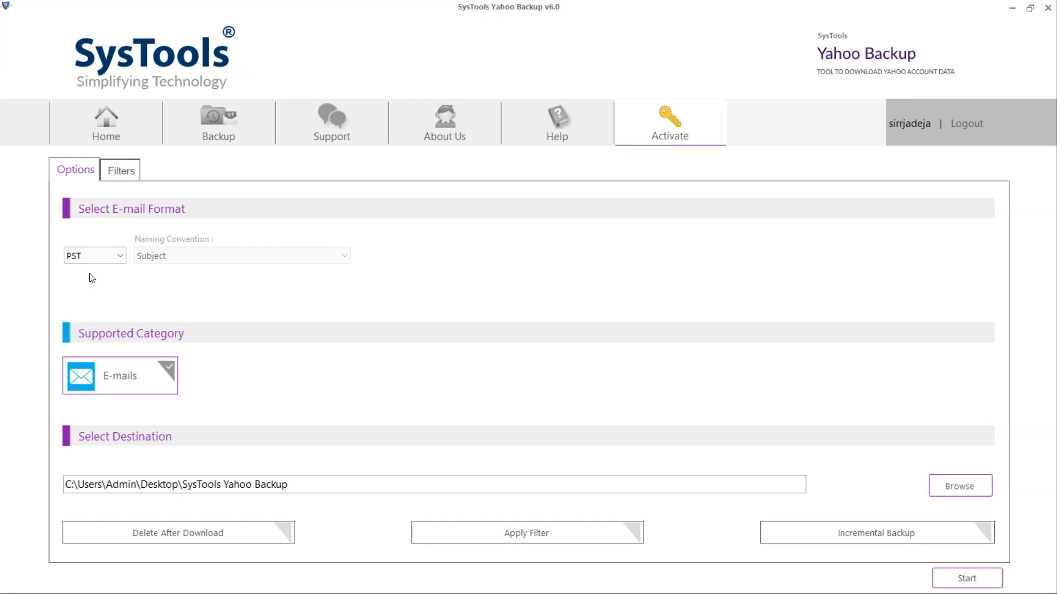
pyautogui.click(937, 485)
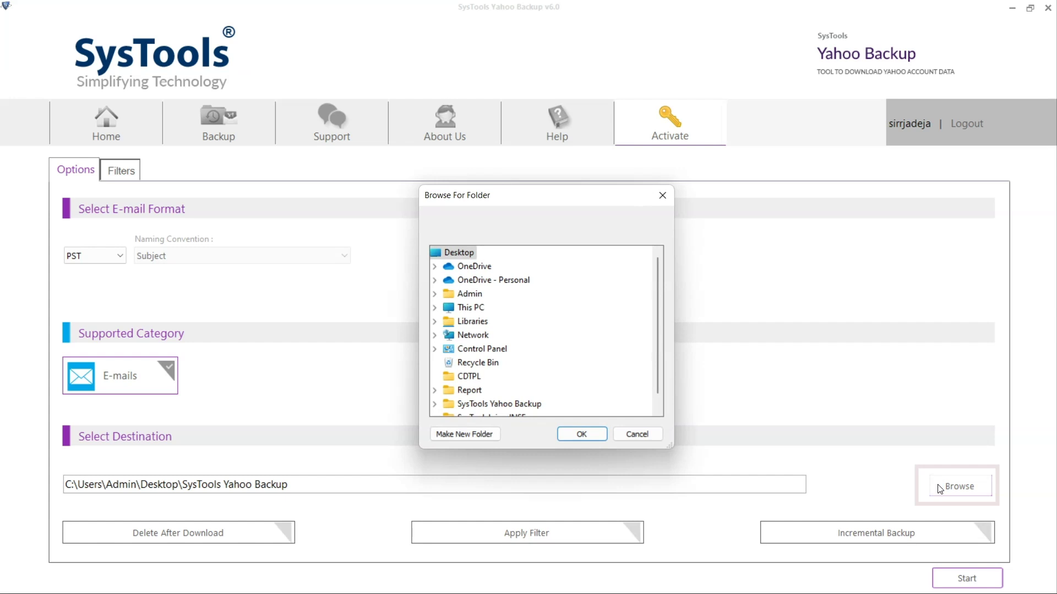
pyautogui.click(573, 435)
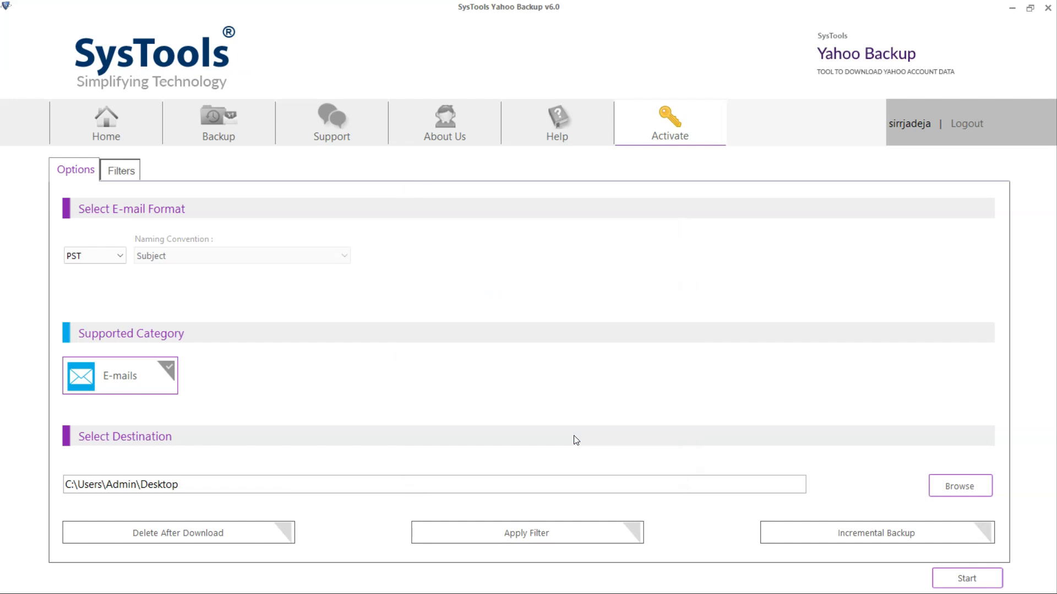
# Turn on Delete After Download, confirming with Yes, and enable Incremental Backup.
pyautogui.click(199, 537)
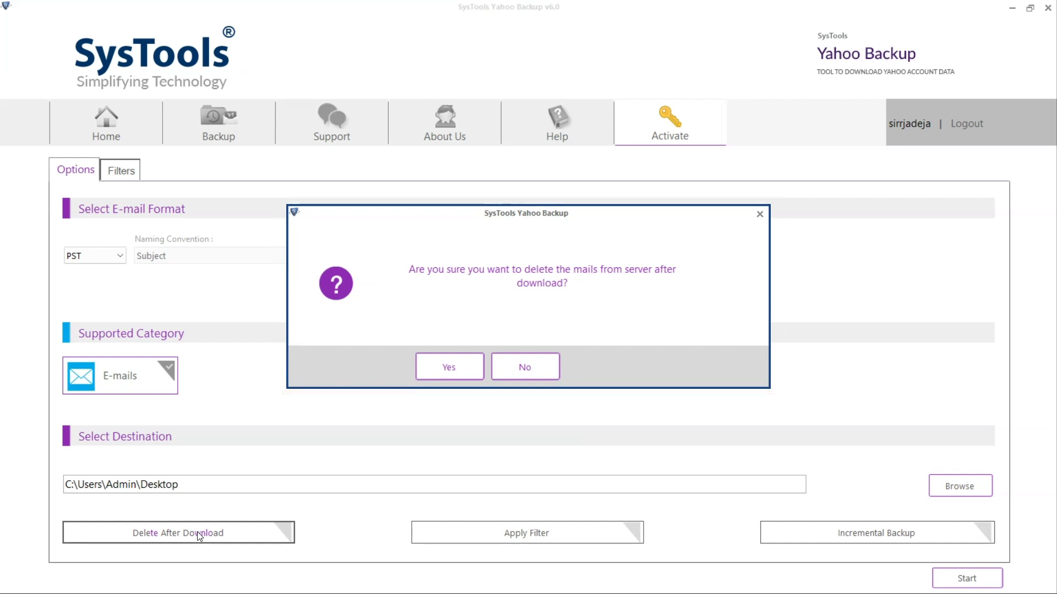
pyautogui.click(444, 368)
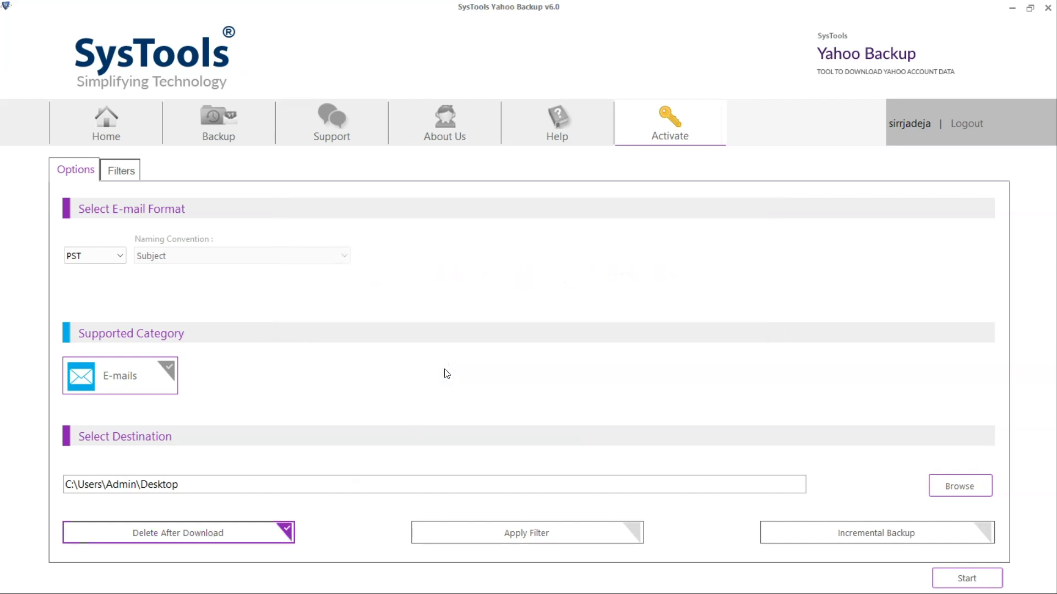
pyautogui.click(805, 537)
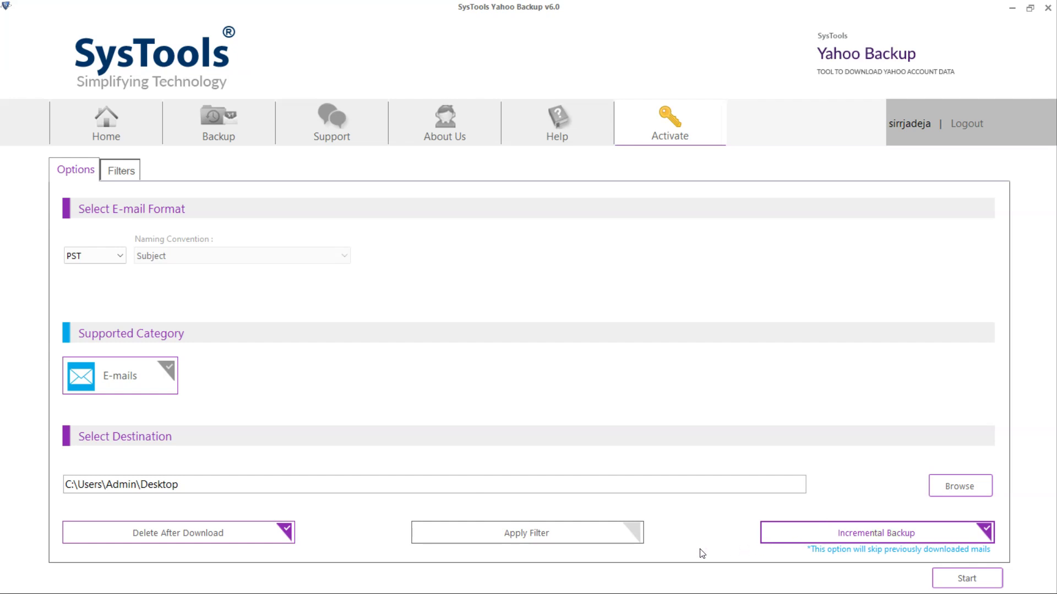
# Enable the Time Intervals filter with From and To dates both set to 11/27/2024.
pyautogui.click(561, 540)
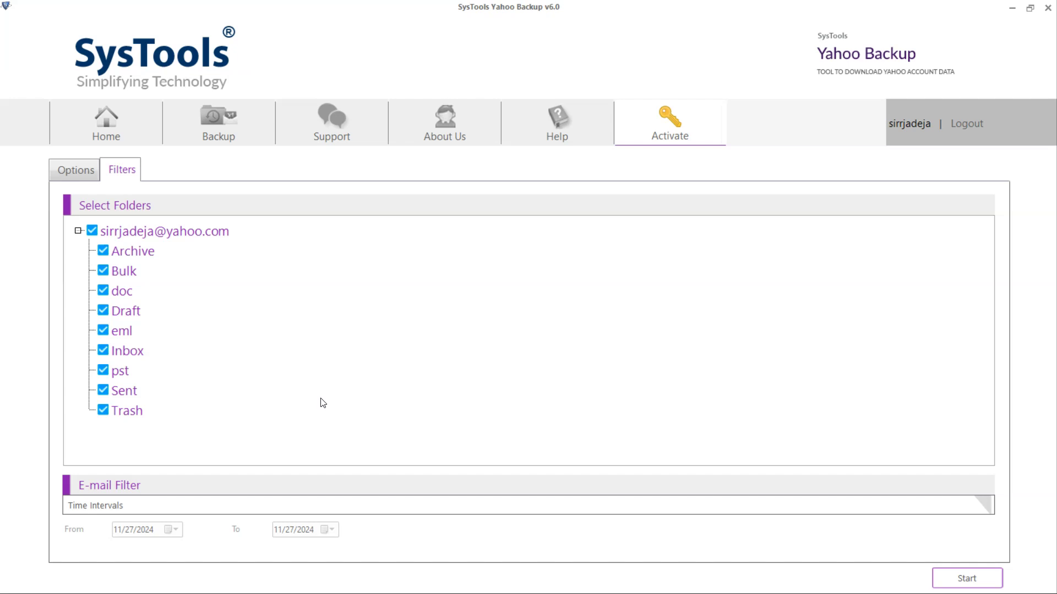
pyautogui.click(130, 508)
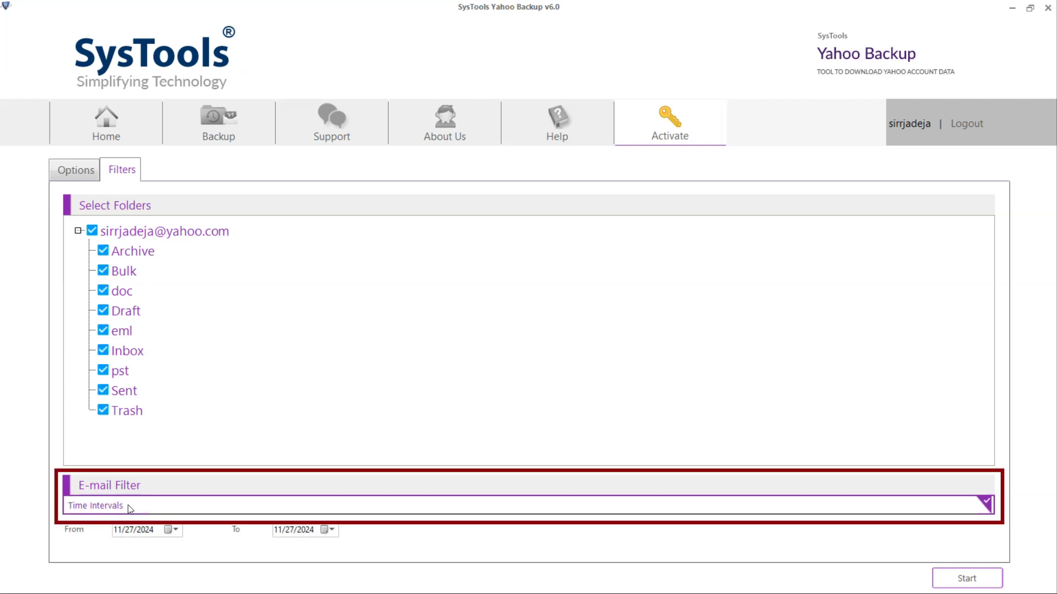
pyautogui.click(175, 530)
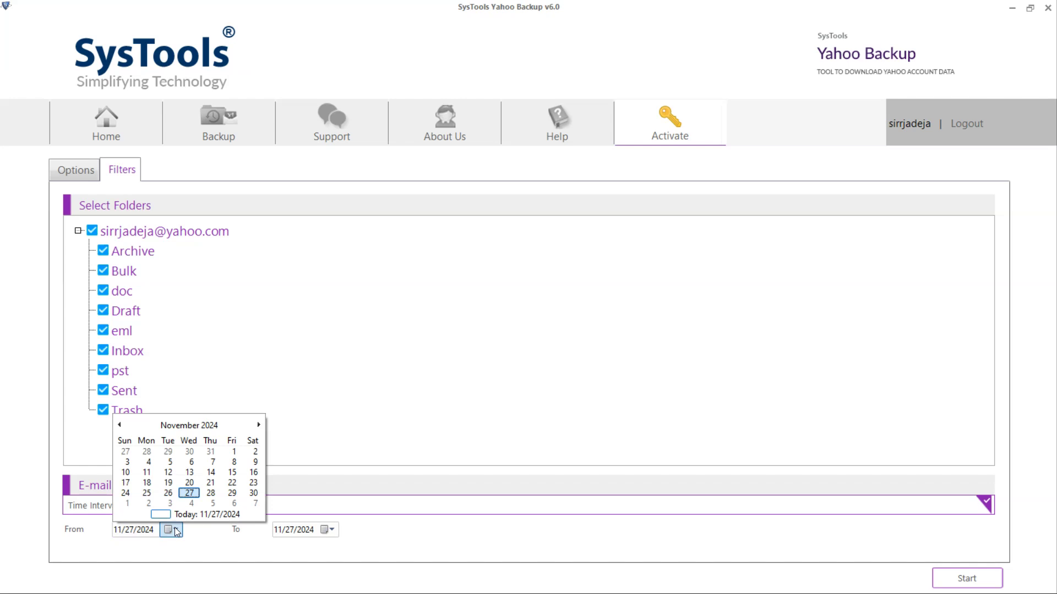
pyautogui.click(187, 427)
pyautogui.click(187, 426)
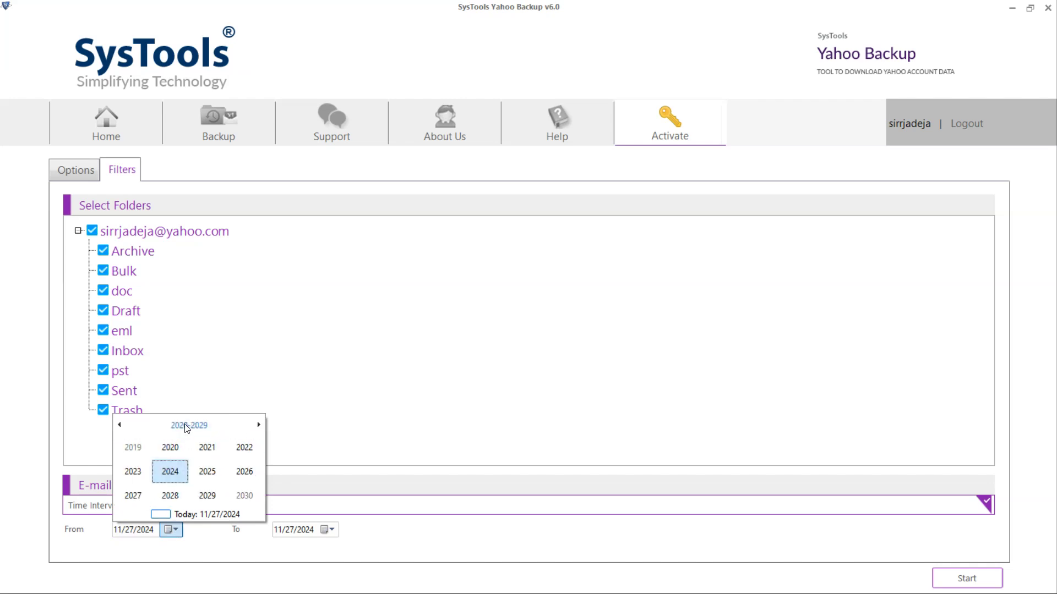
pyautogui.click(345, 443)
pyautogui.click(329, 529)
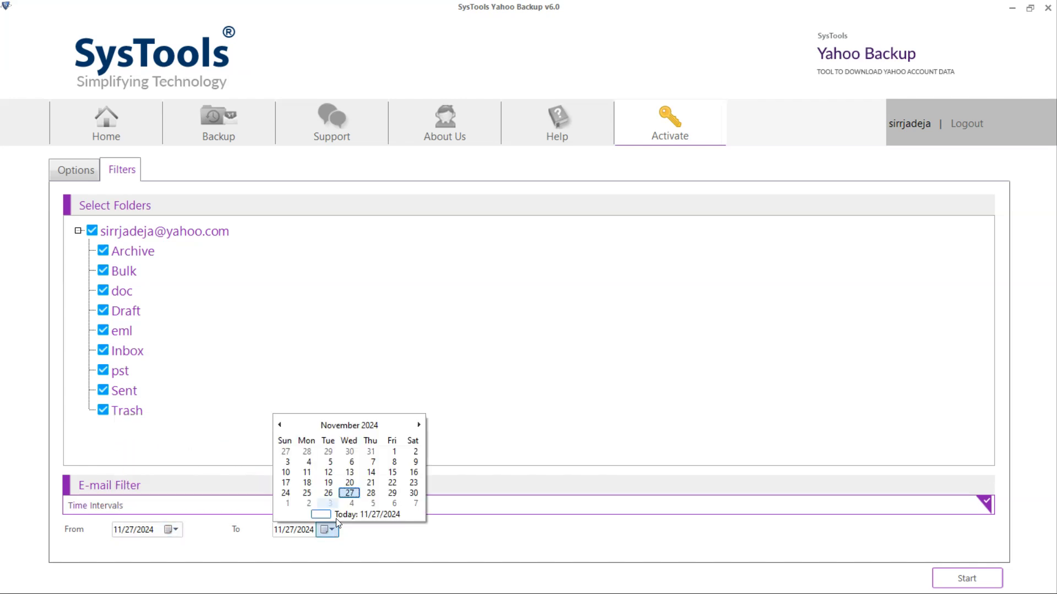
pyautogui.click(335, 427)
pyautogui.click(334, 426)
pyautogui.click(352, 400)
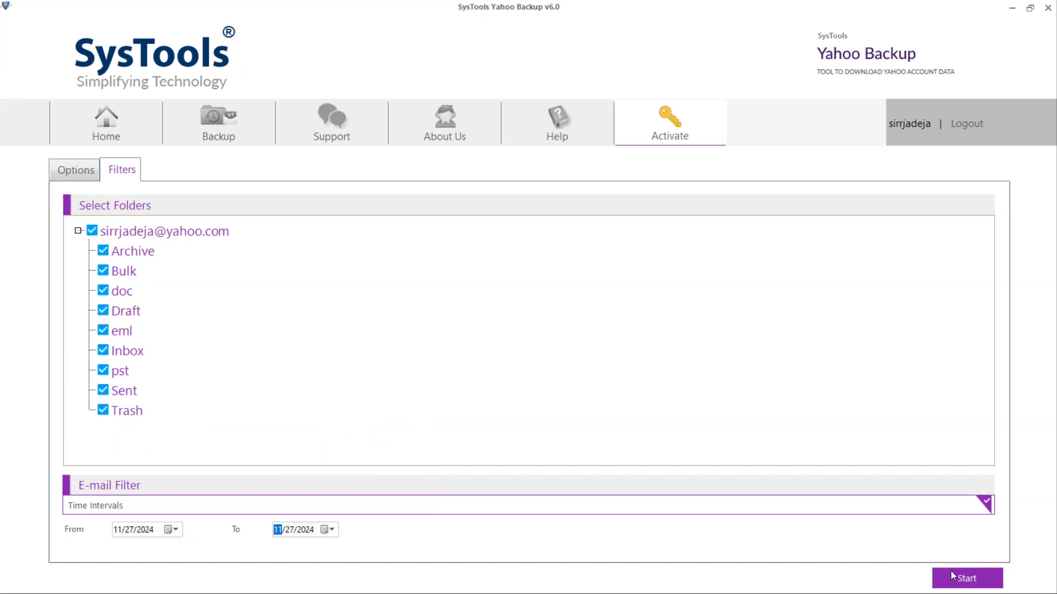
# Run the backup to 100%, dismiss the completion message, and open the Desktop output folder.
pyautogui.click(951, 577)
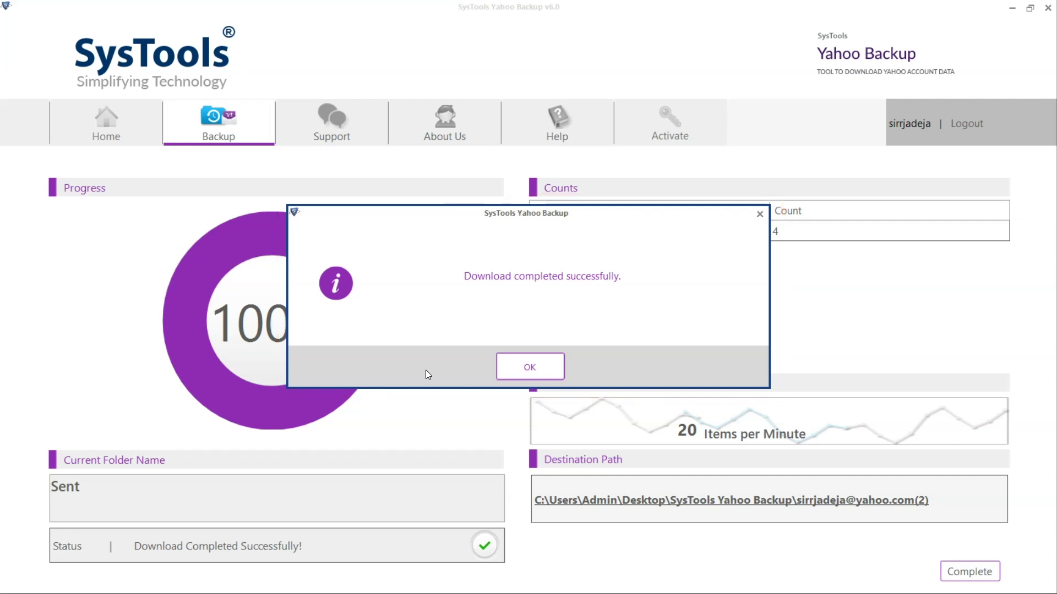
pyautogui.click(527, 366)
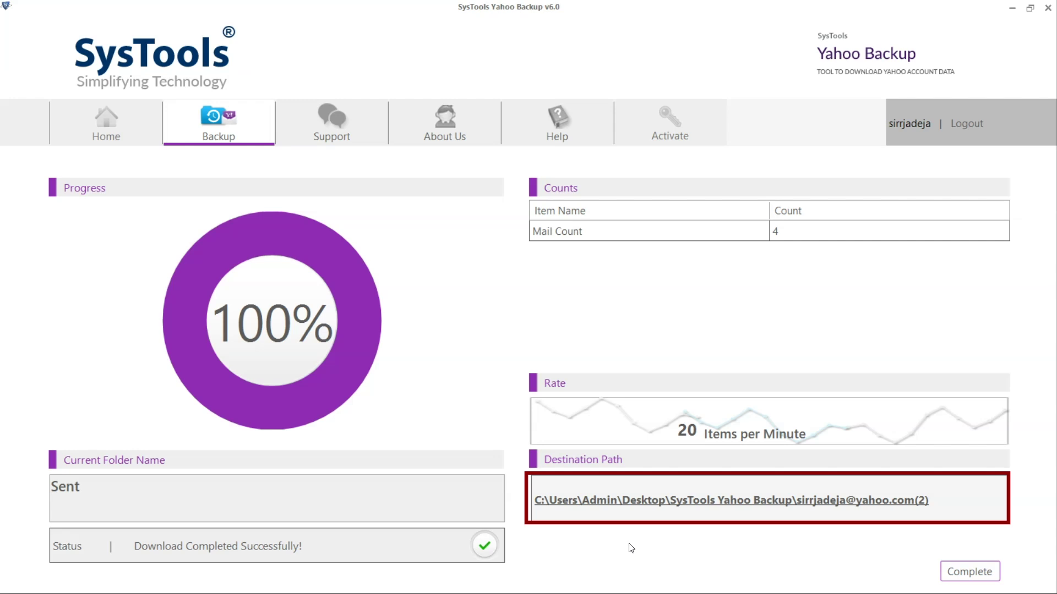
pyautogui.click(684, 504)
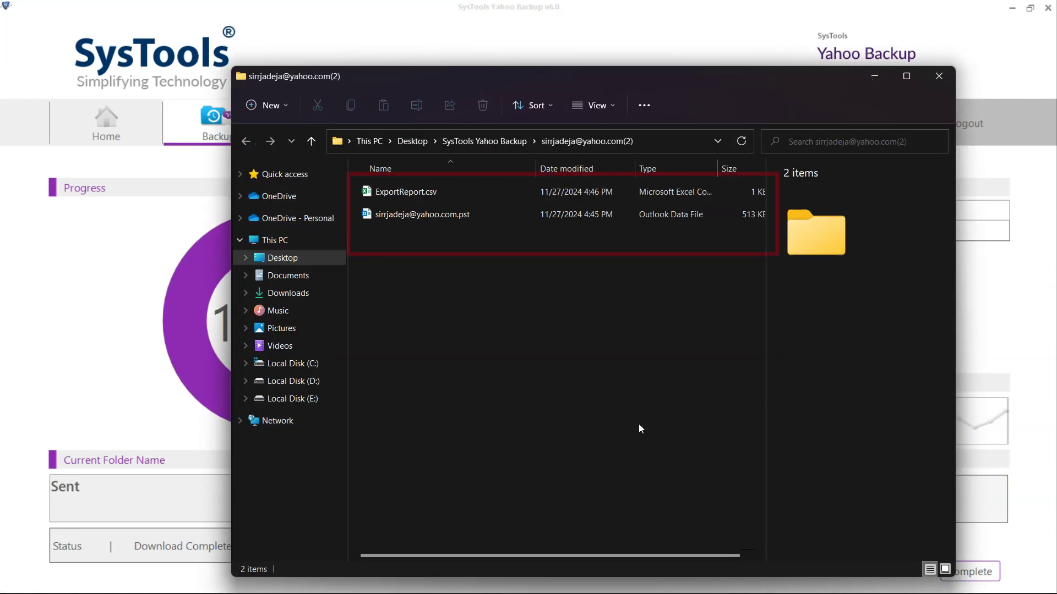